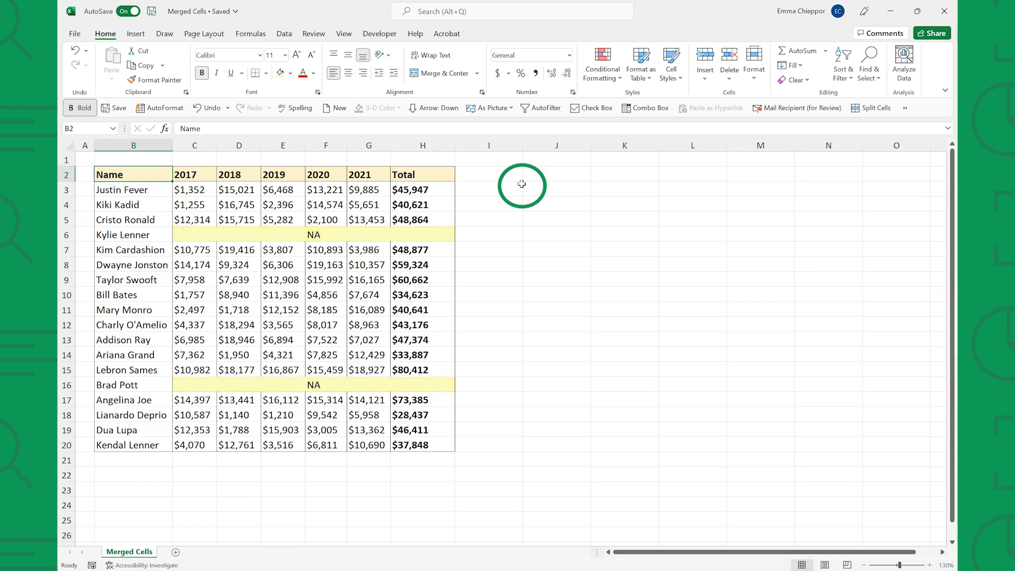
# - Try sorting the table ascending by Total, dismissing the merged-cells warning
pyautogui.click(449, 232)
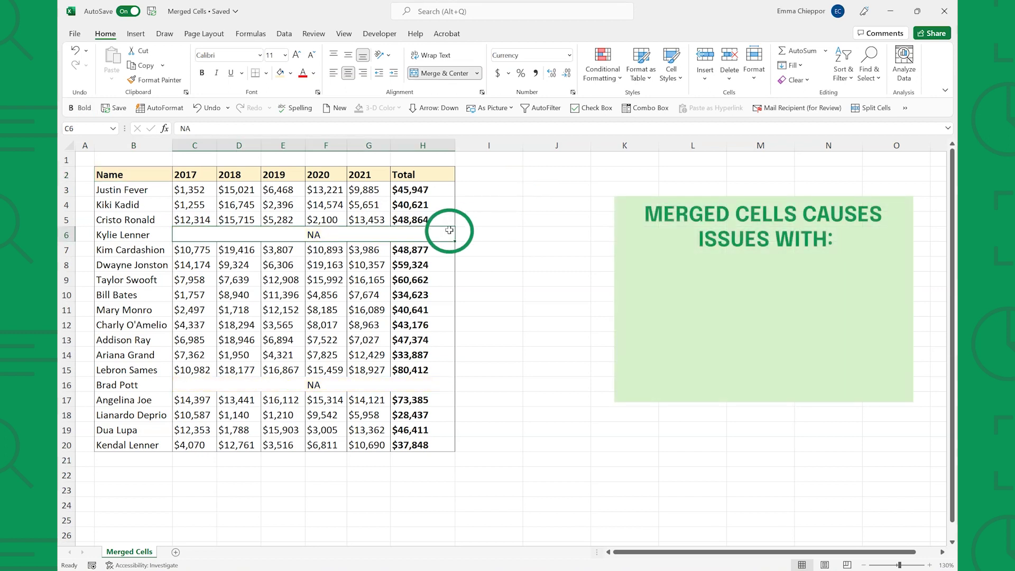
pyautogui.click(444, 176)
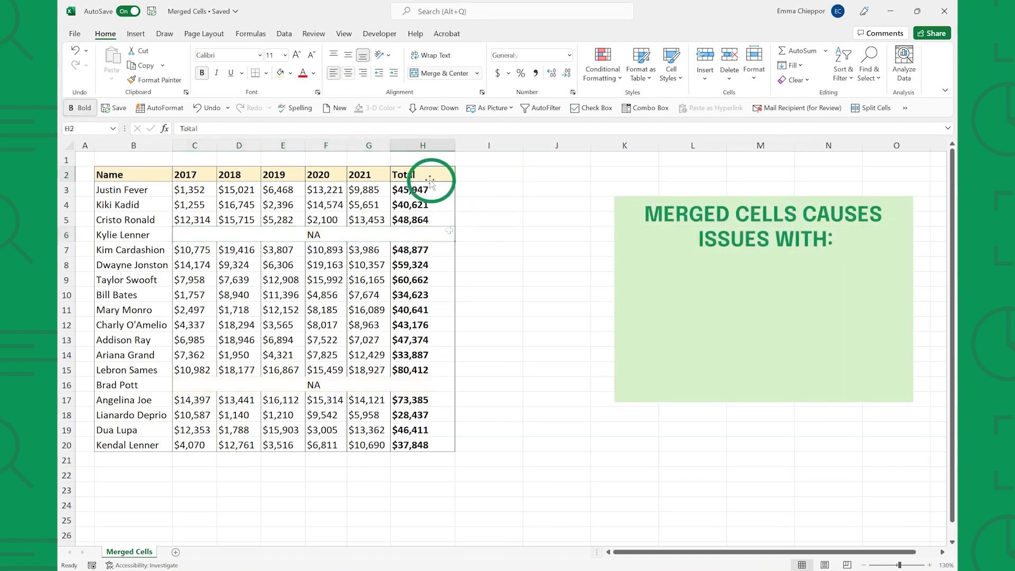
pyautogui.click(289, 35)
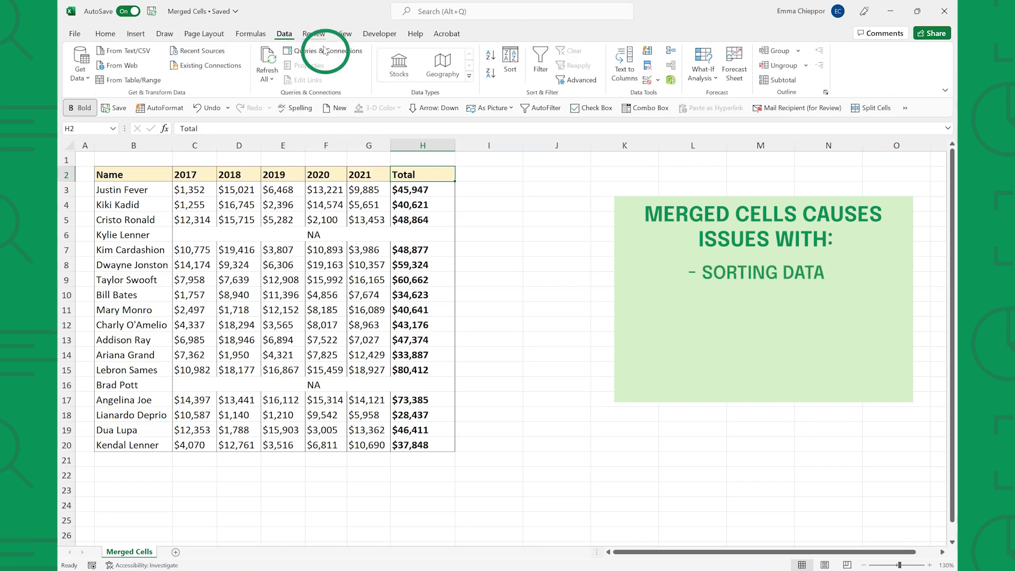
pyautogui.click(491, 60)
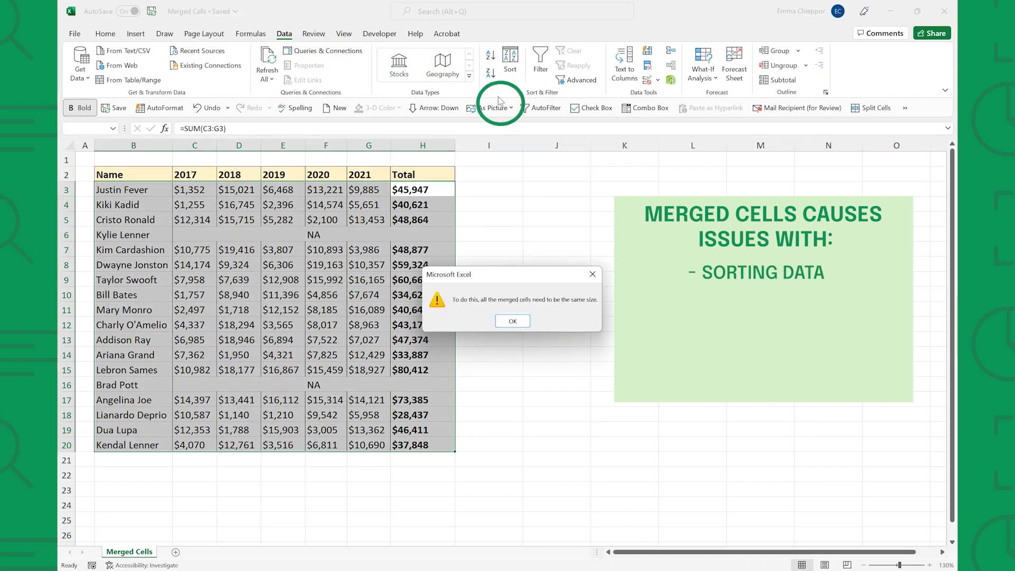
pyautogui.click(512, 320)
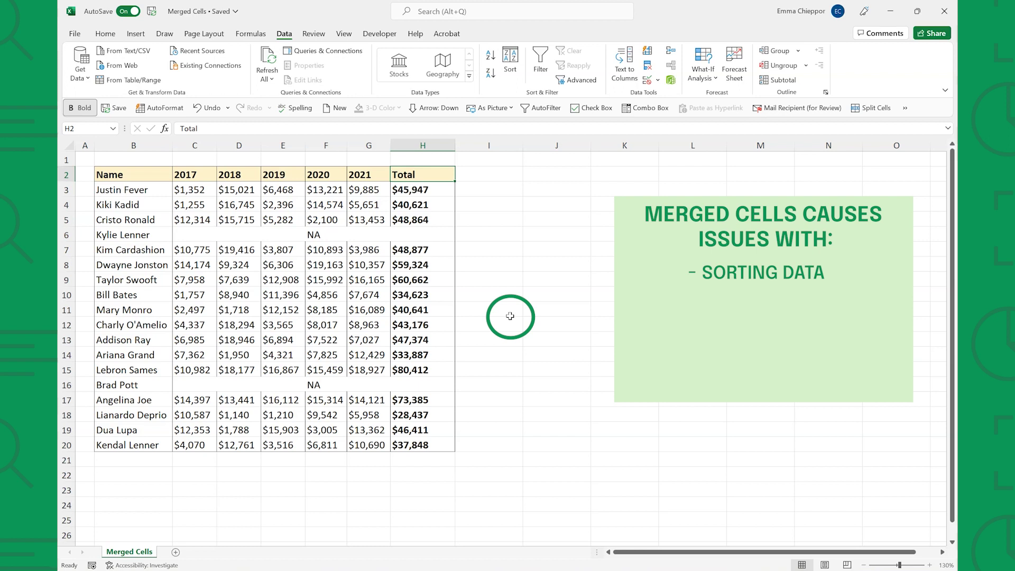
# - Try pasting data into the merged NA row 6, dismissing the paste error
pyautogui.click(527, 223)
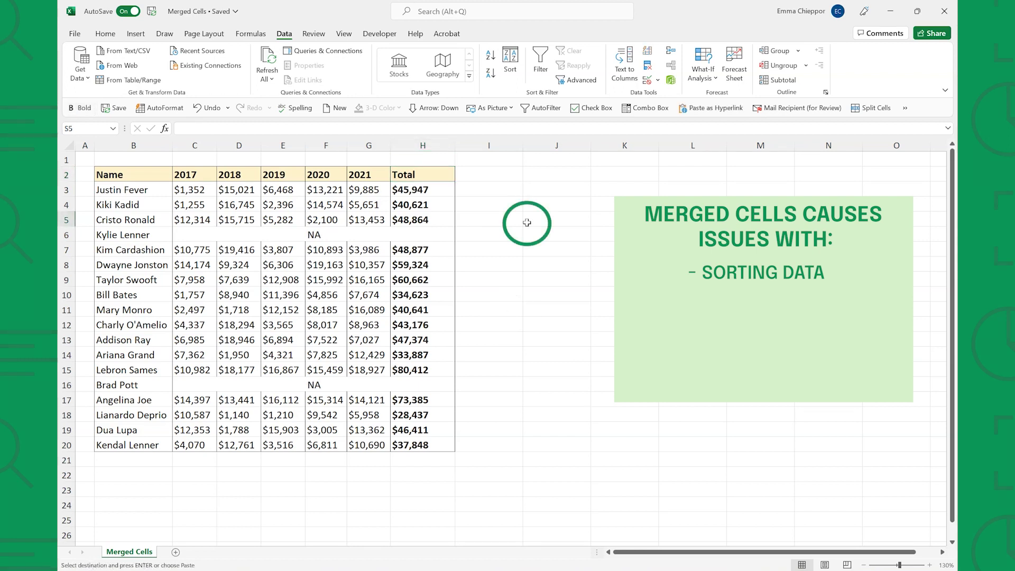
pyautogui.click(203, 233)
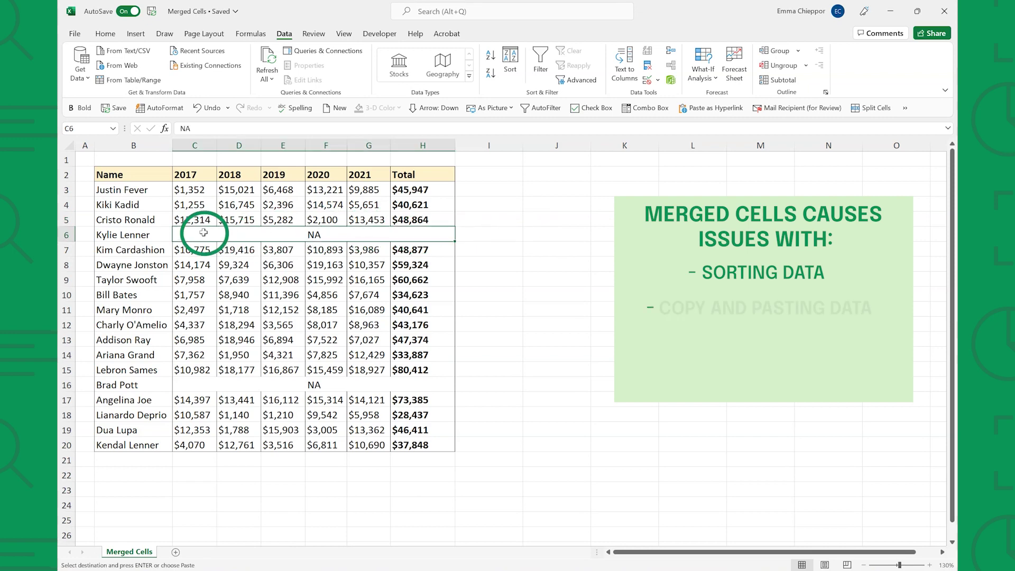
pyautogui.rightClick(203, 233)
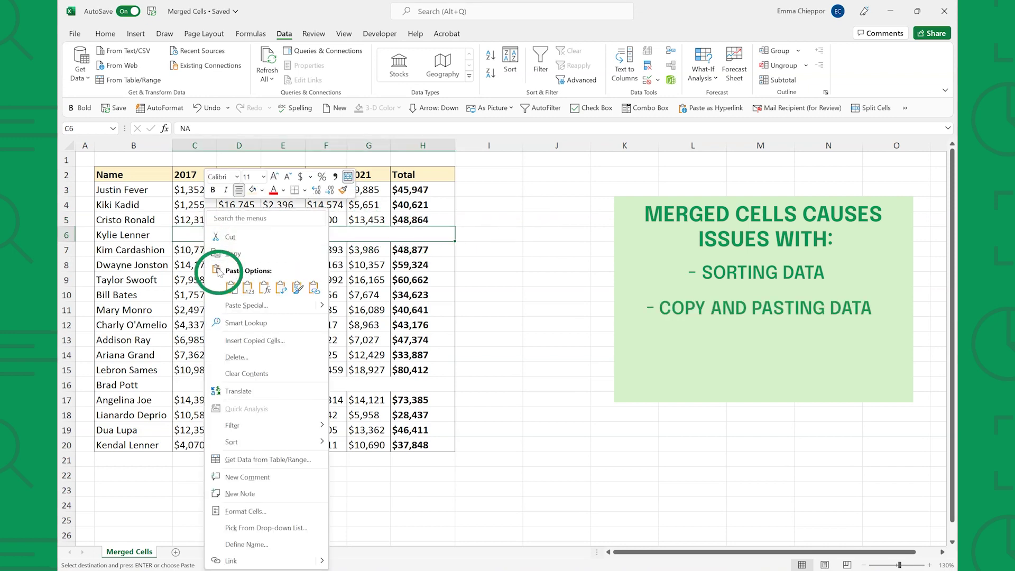
pyautogui.click(231, 289)
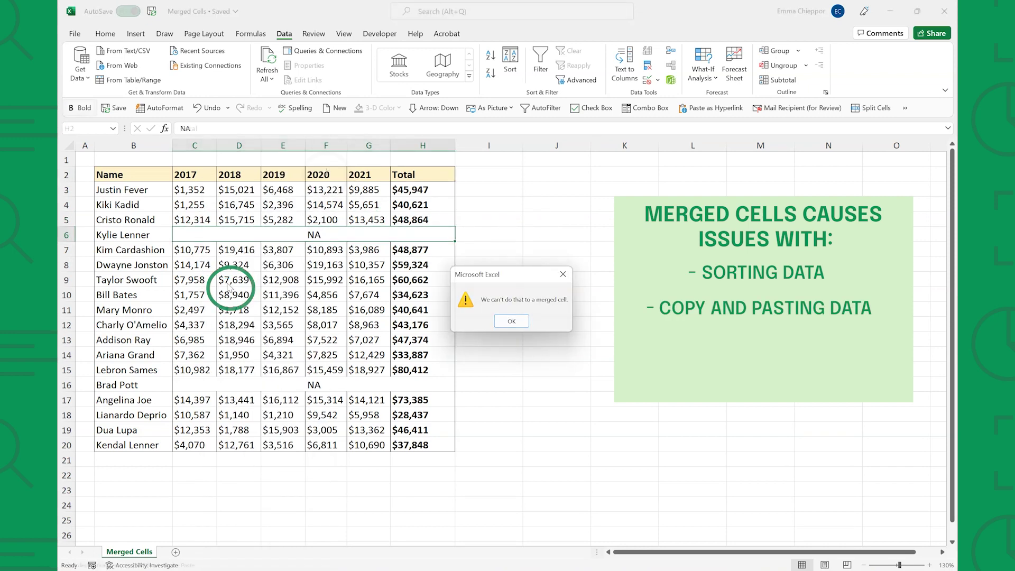
pyautogui.press('Return')
# - Select cells in the Total and 2020 columns, ending on cell F3
pyautogui.click(423, 175)
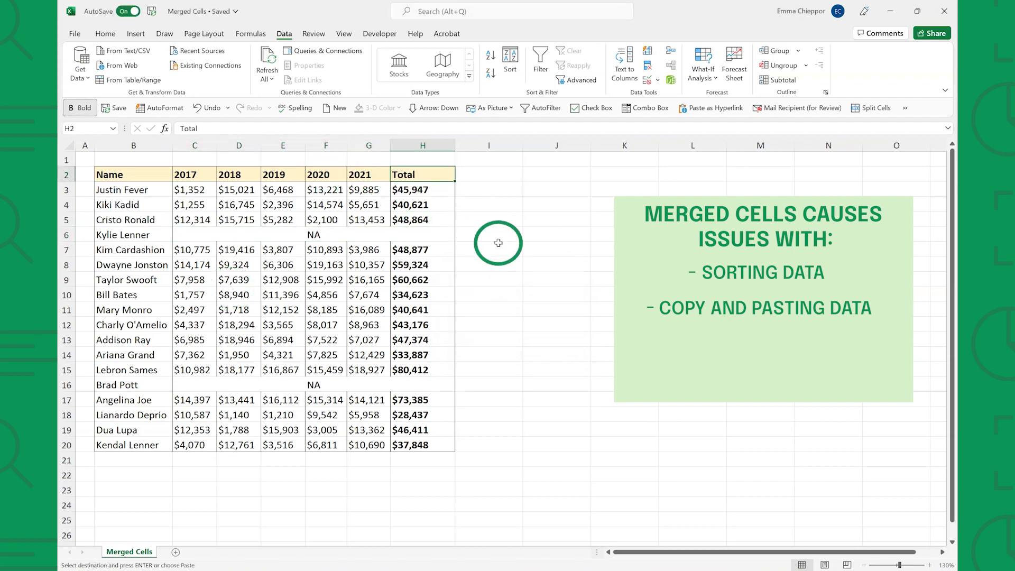
pyautogui.click(340, 175)
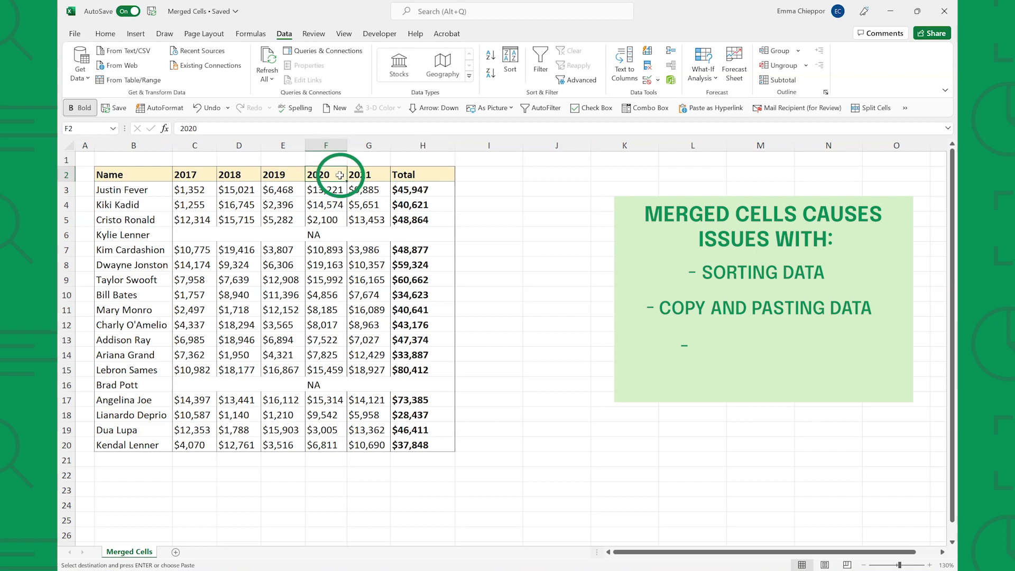
pyautogui.moveTo(340, 175); pyautogui.dragTo(331, 290)
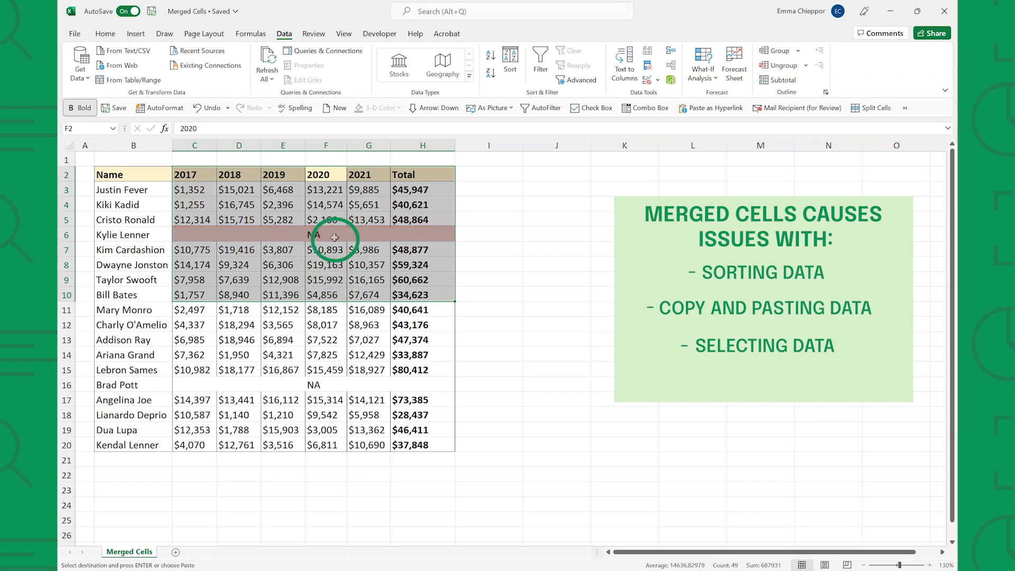
pyautogui.moveTo(330, 291)
pyautogui.mouseDown()
pyautogui.moveTo(333, 196)
pyautogui.moveTo(343, 291)
pyautogui.mouseUp()
pyautogui.click(339, 191)
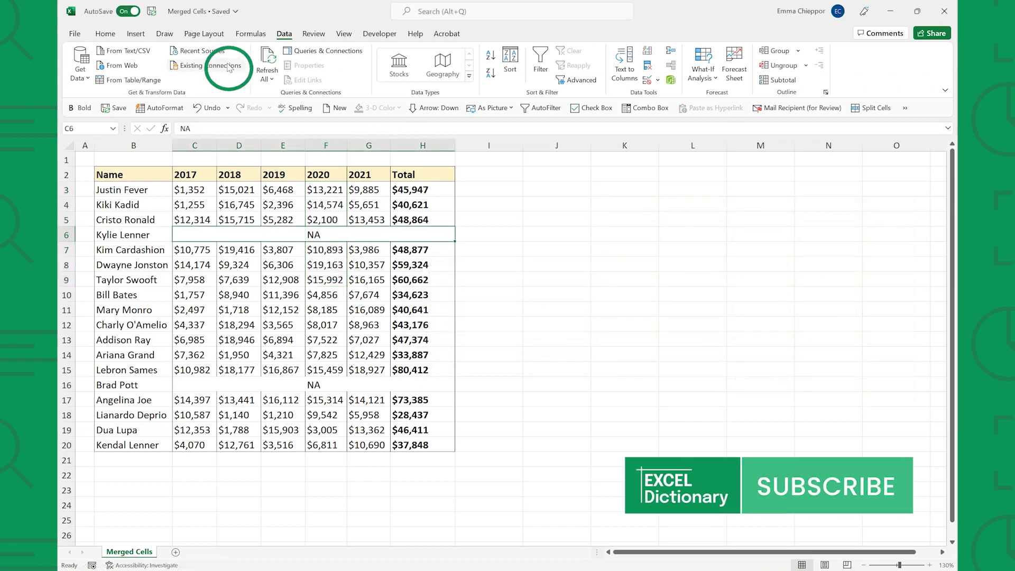
# - Unmerge the NA cells in rows 6 and 16 with Merge & Center, then select C6
pyautogui.click(106, 34)
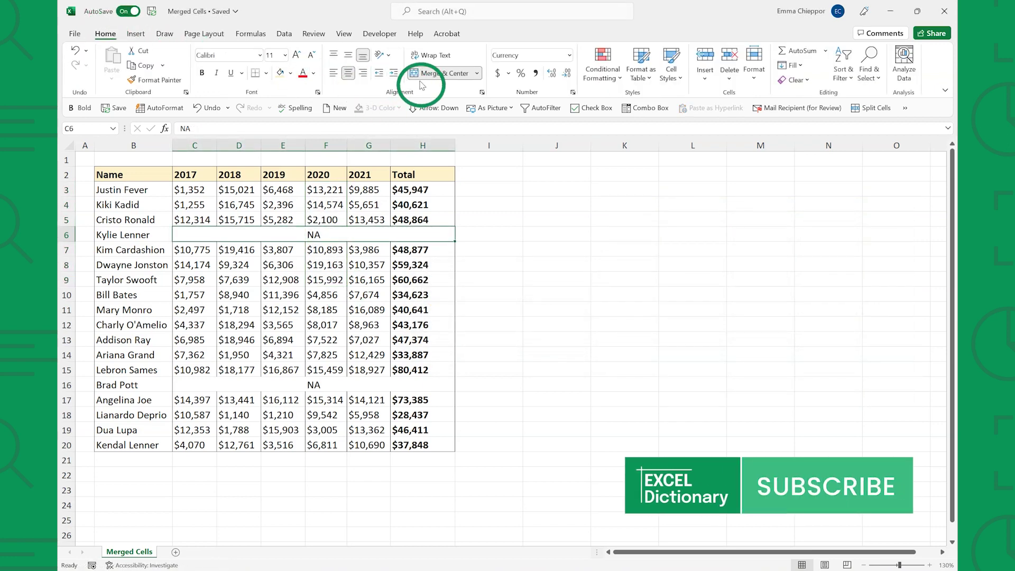
pyautogui.click(424, 76)
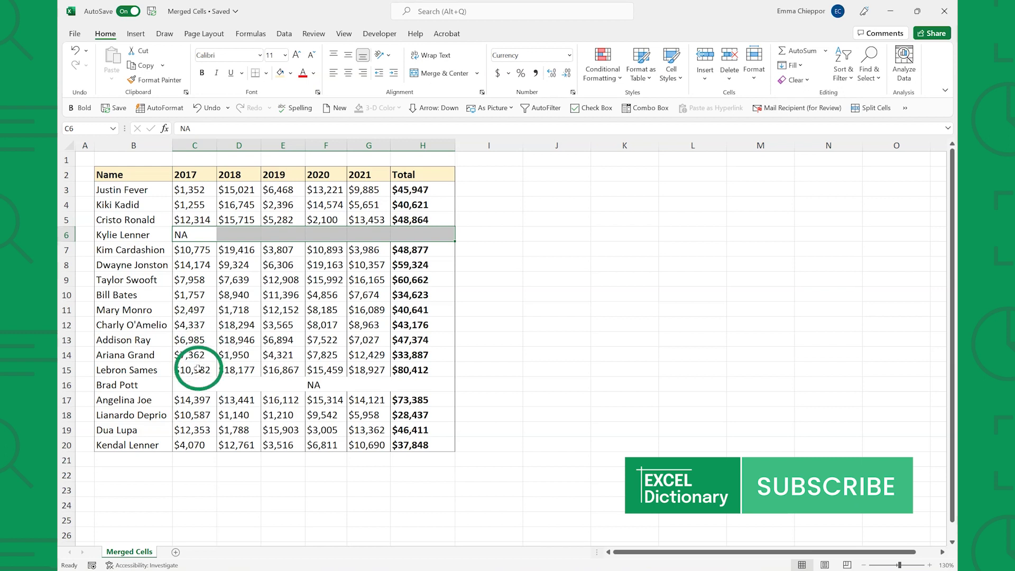
pyautogui.click(199, 386)
pyautogui.click(447, 73)
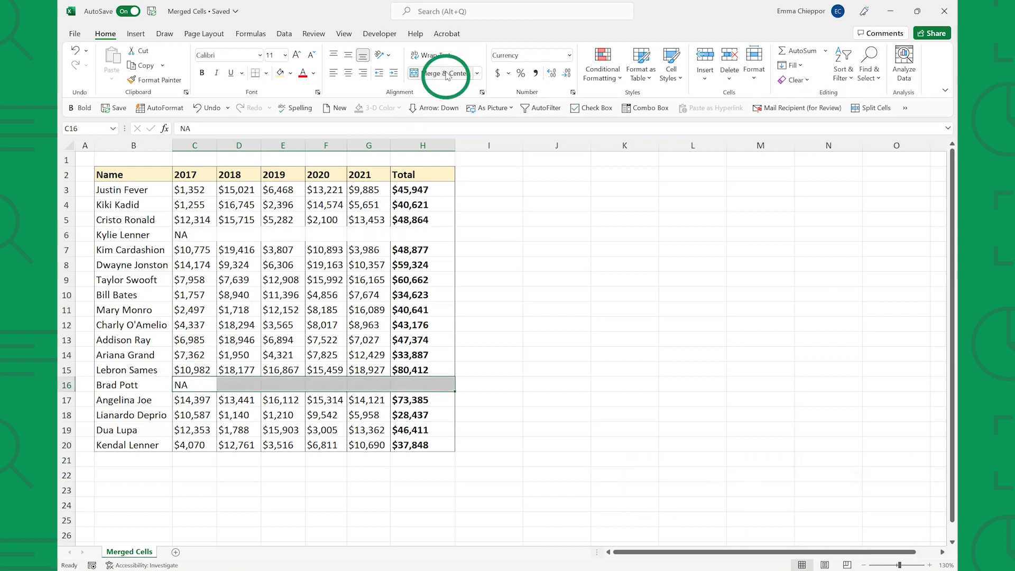
pyautogui.click(408, 173)
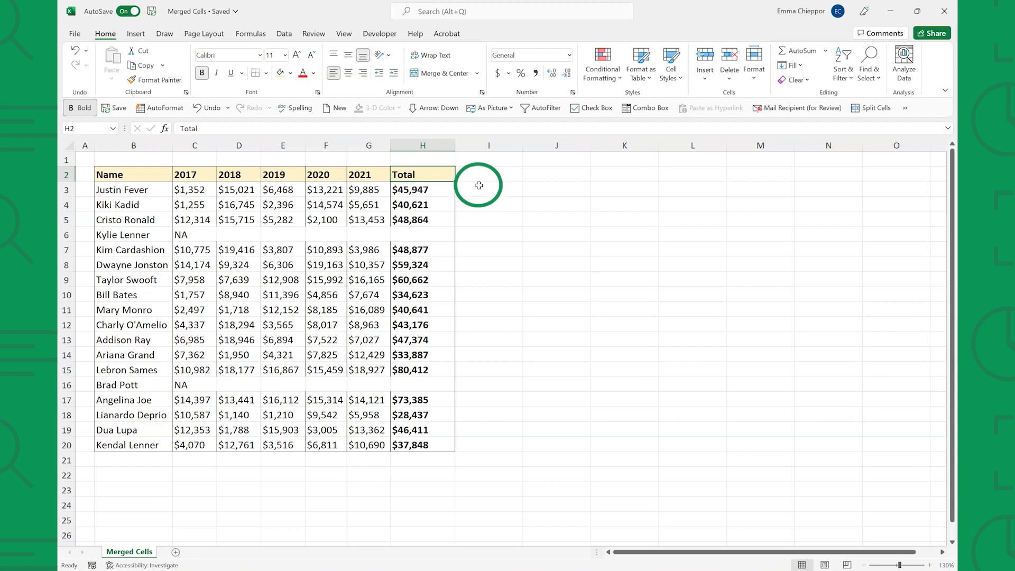
pyautogui.click(210, 236)
# - Set C6:H6 horizontal alignment to Center Across Selection in Format Cells
pyautogui.moveTo(211, 236); pyautogui.dragTo(402, 234)
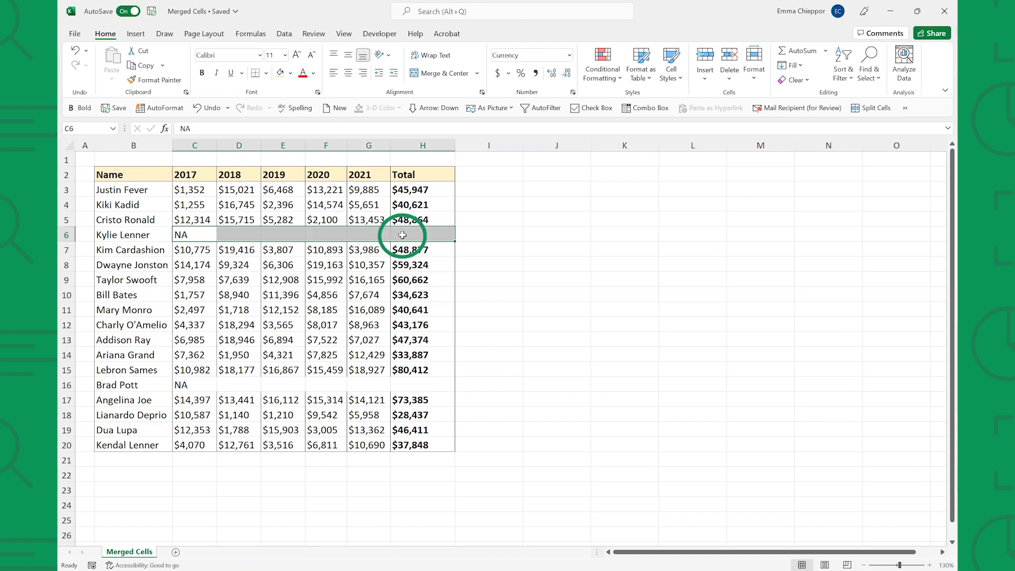
pyautogui.hotkey('ctrl', 'z')
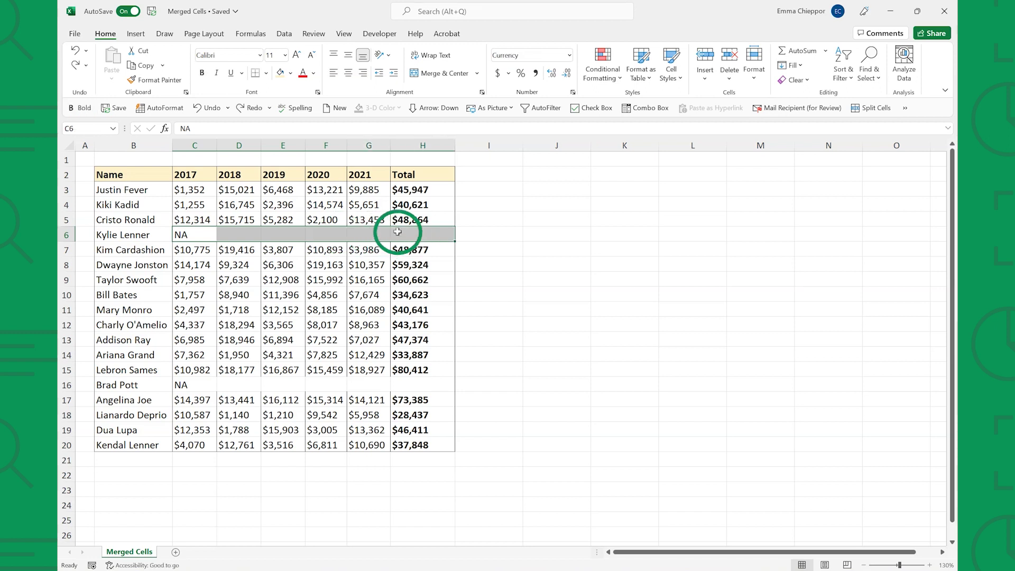
pyautogui.hotkey('ctrl', '1')
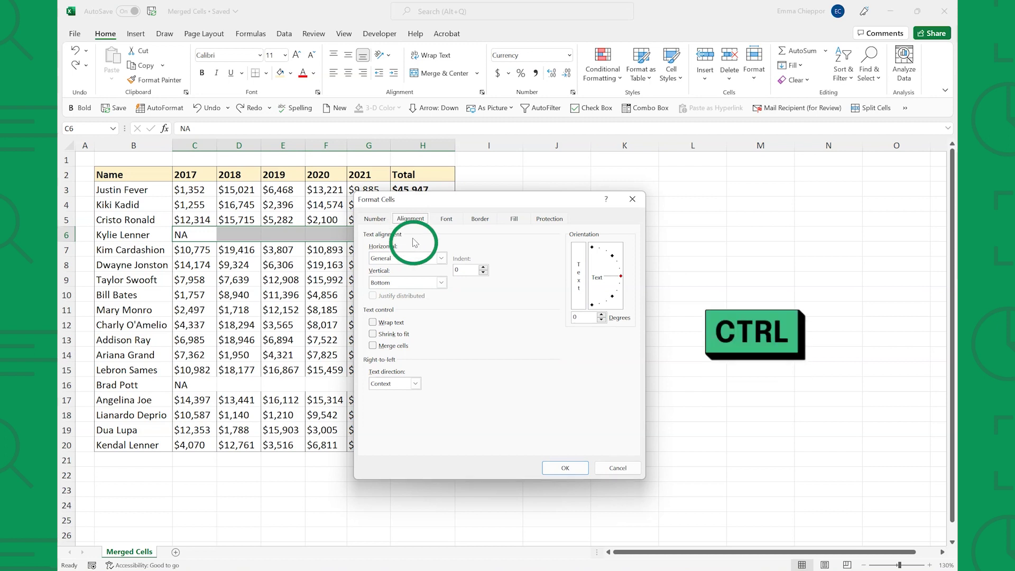
pyautogui.click(442, 263)
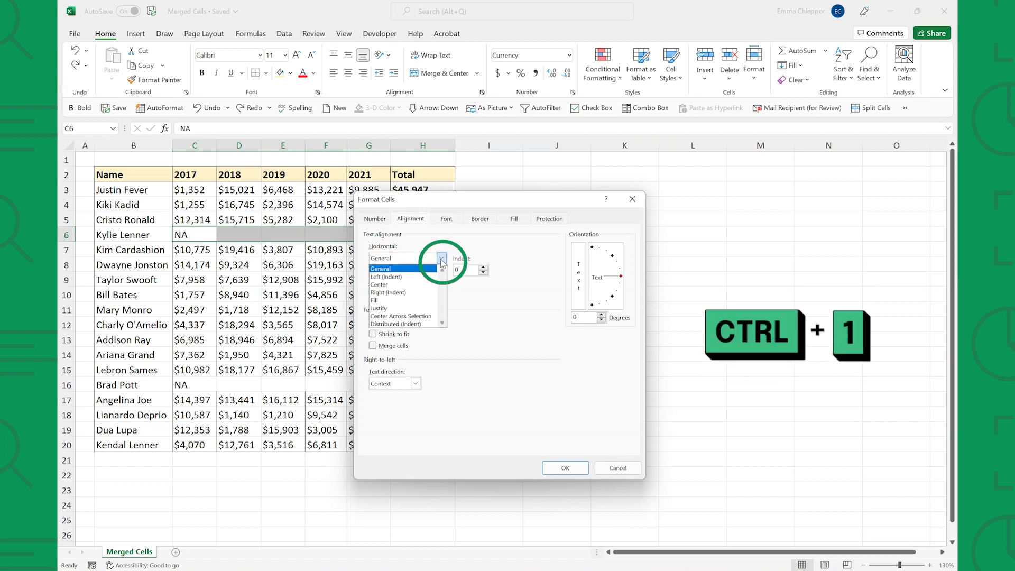
pyautogui.click(434, 316)
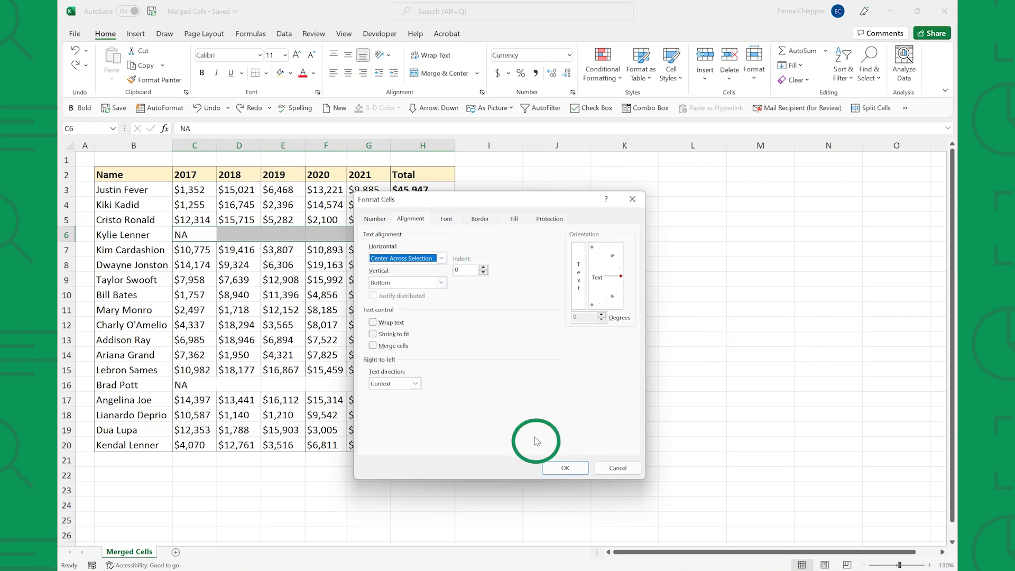
pyautogui.click(555, 467)
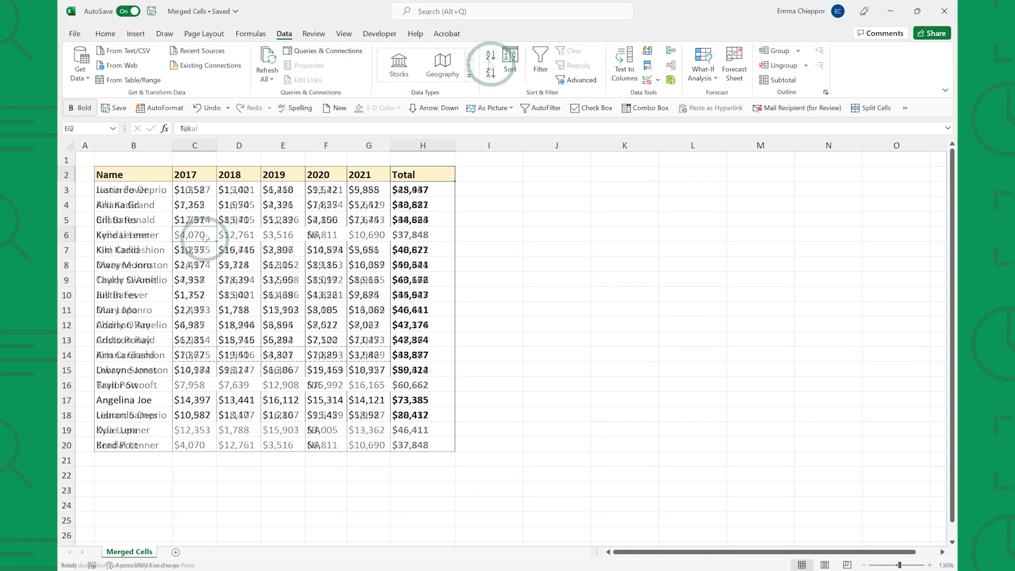
pyautogui.rightClick(199, 235)
pyautogui.press('Escape')
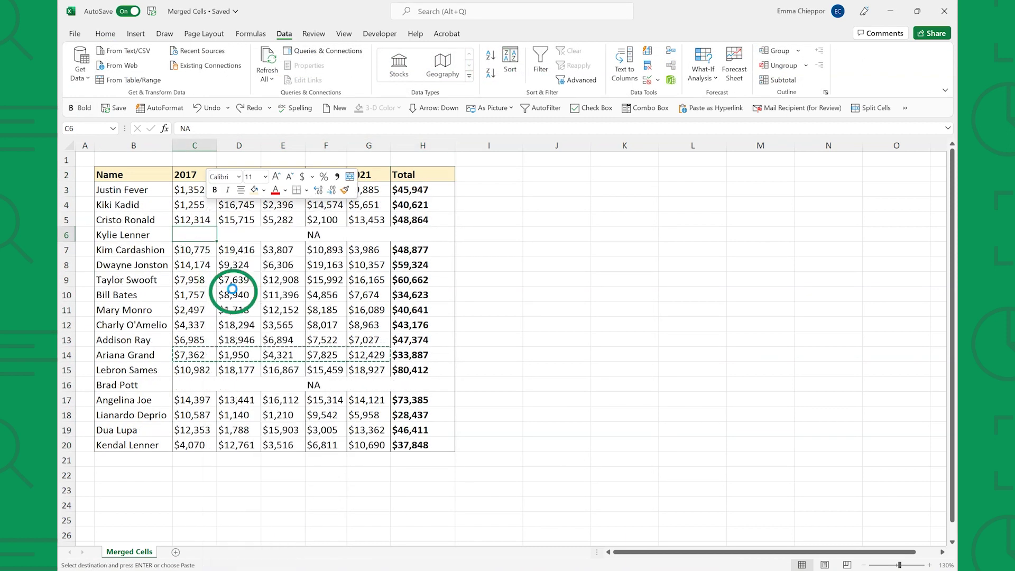
pyautogui.write('$7,362\t$1,950\t$4,321\t$7,825\t$12,429')
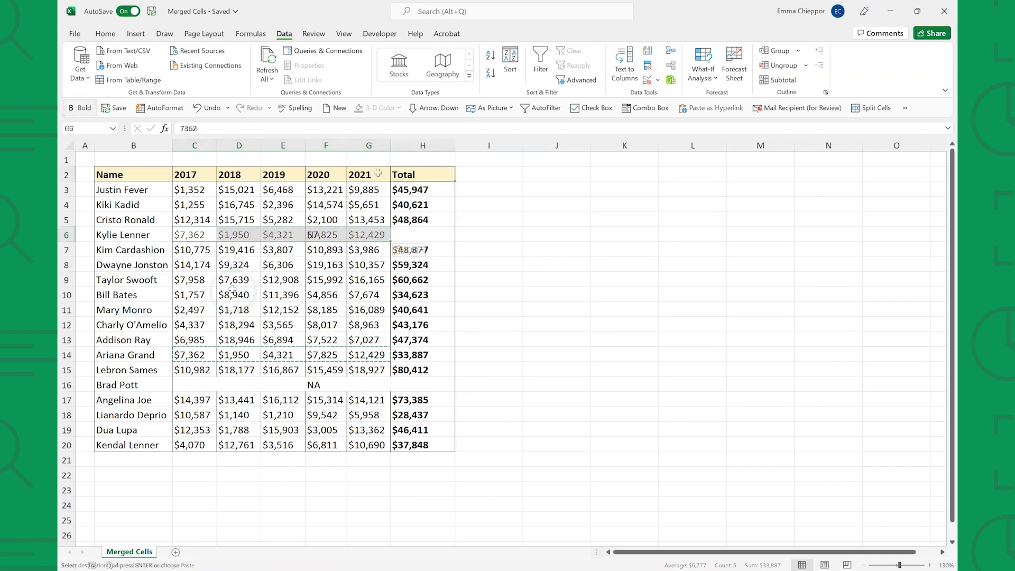
pyautogui.moveTo(365, 176); pyautogui.dragTo(373, 355)
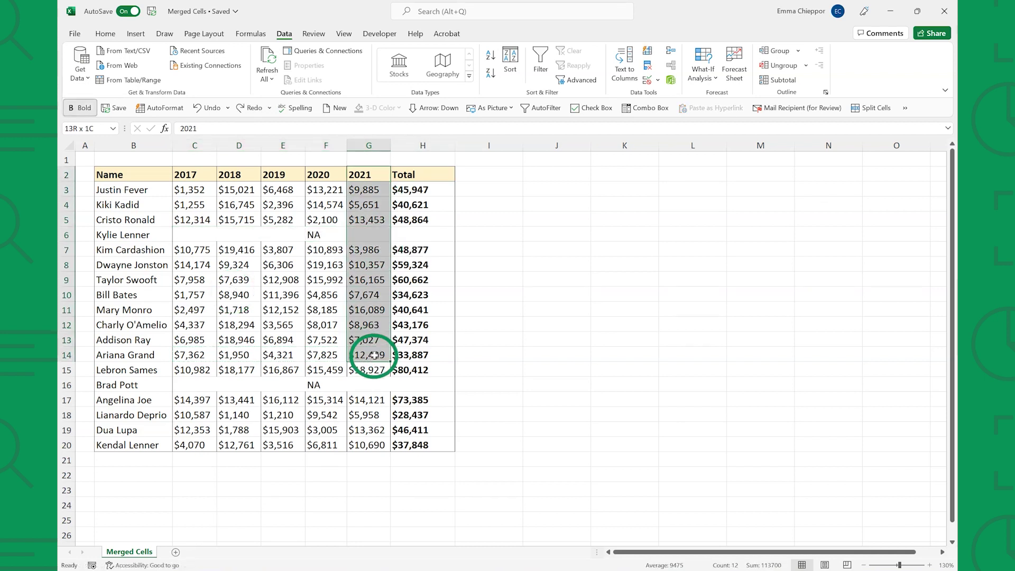
pyautogui.click(379, 190)
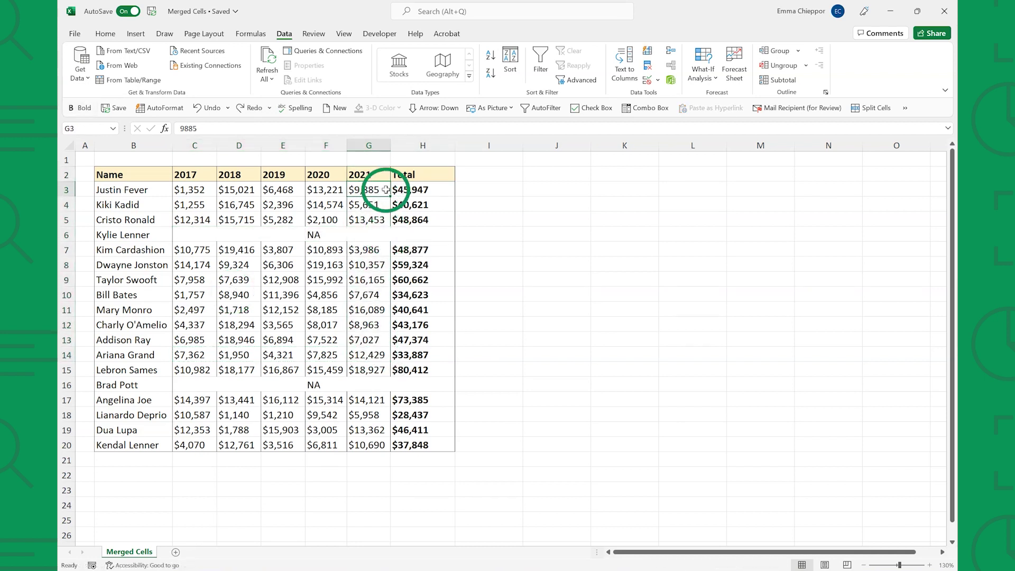
pyautogui.moveTo(391, 196); pyautogui.dragTo(385, 341)
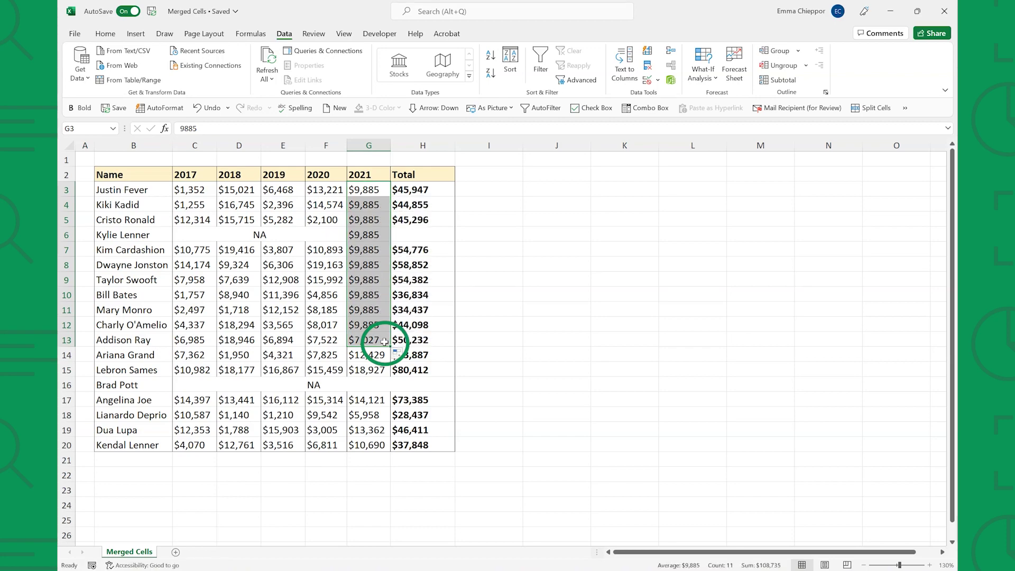
pyautogui.hotkey('ctrl', 'z')
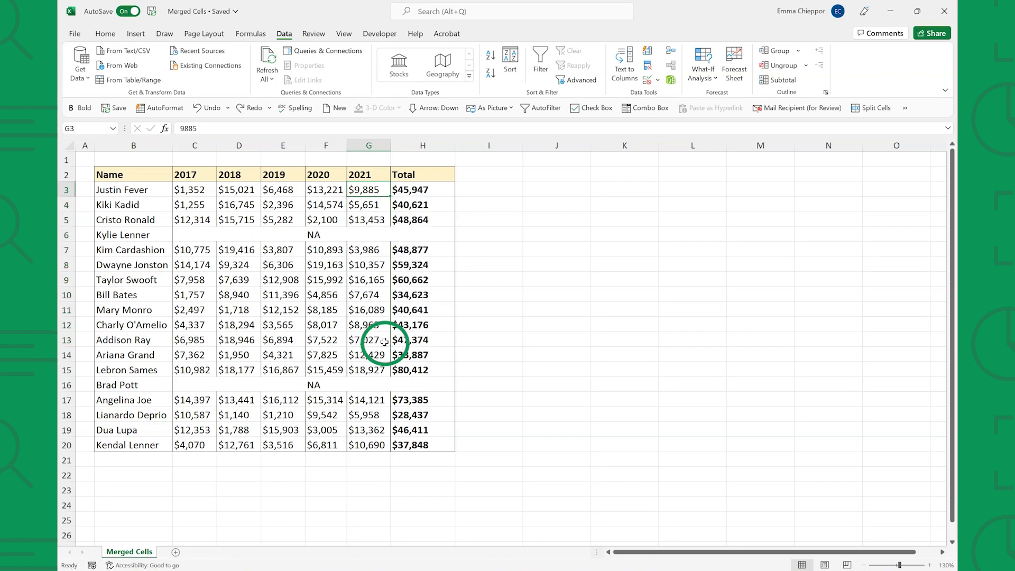